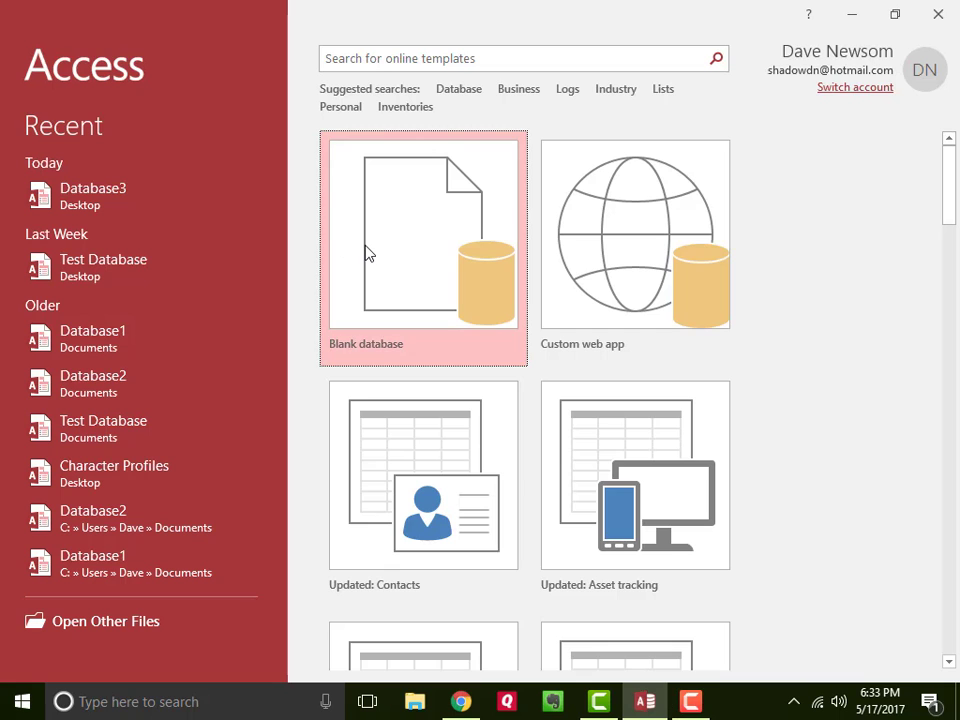
Step: Start a blank database and replace the default Database3 file name with MyPetStore
{"action": "left_click", "coordinate": [386, 260]}
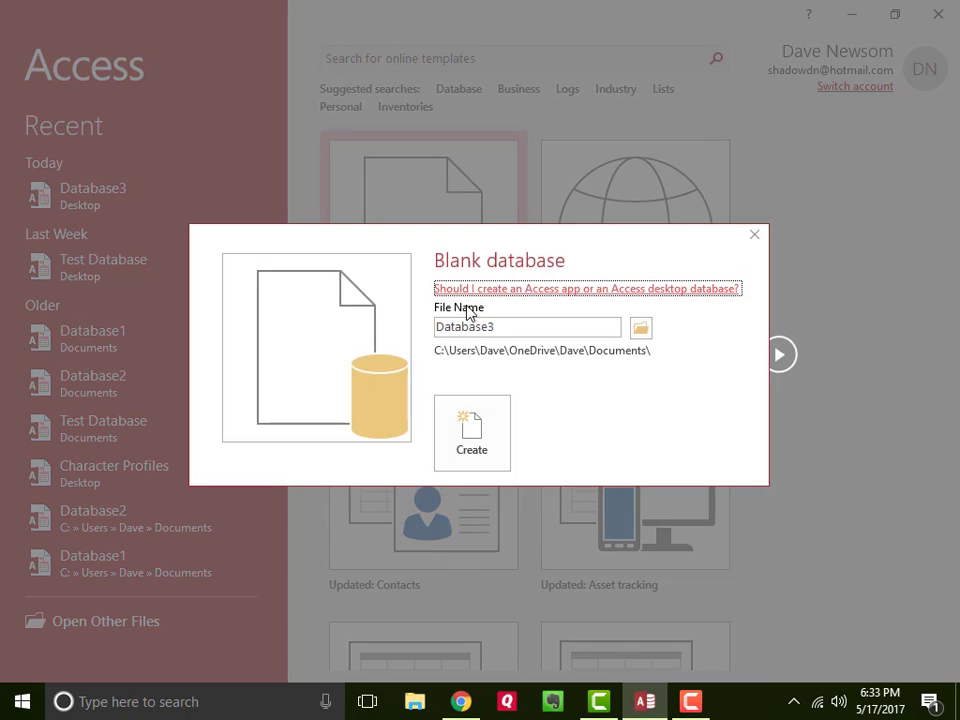
{"action": "left_click", "coordinate": [517, 327]}
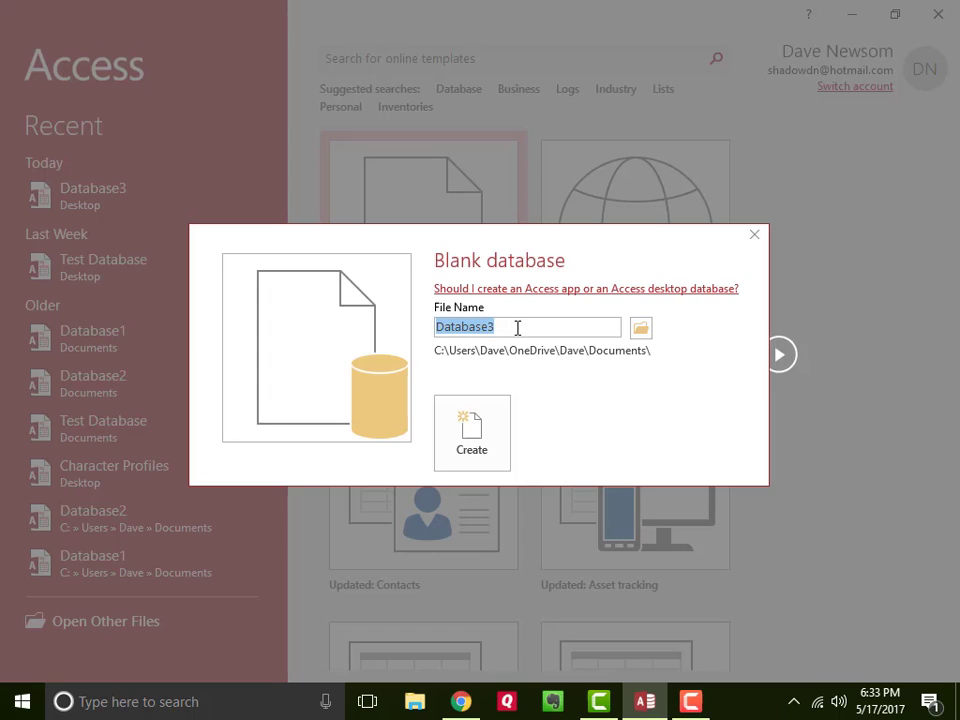
{"action": "type", "text": "MyPe"}
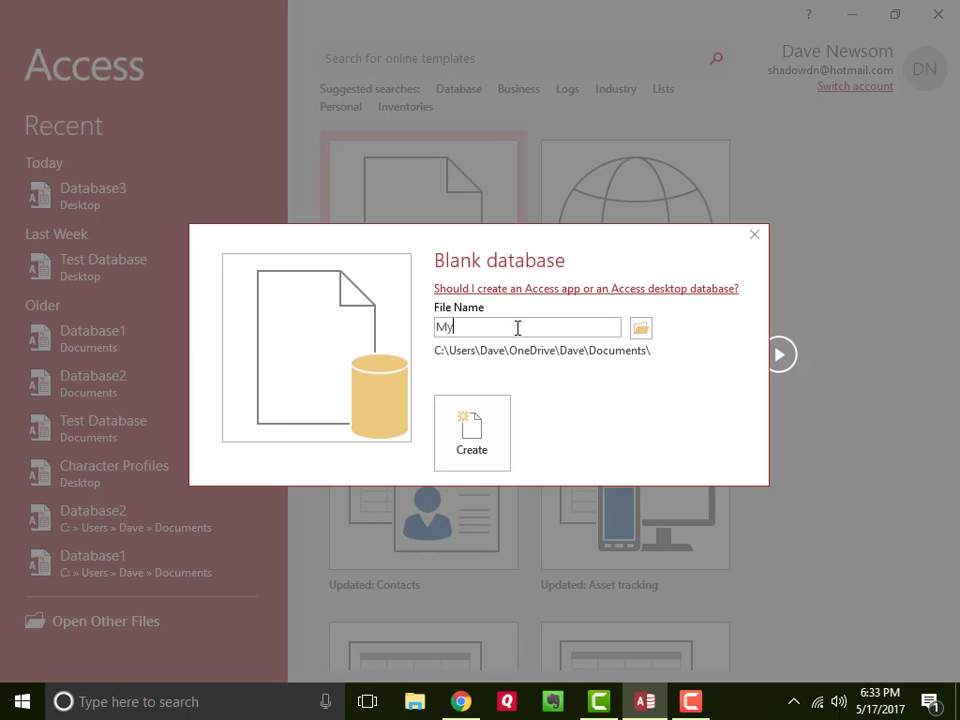
{"action": "type", "text": "tStore"}
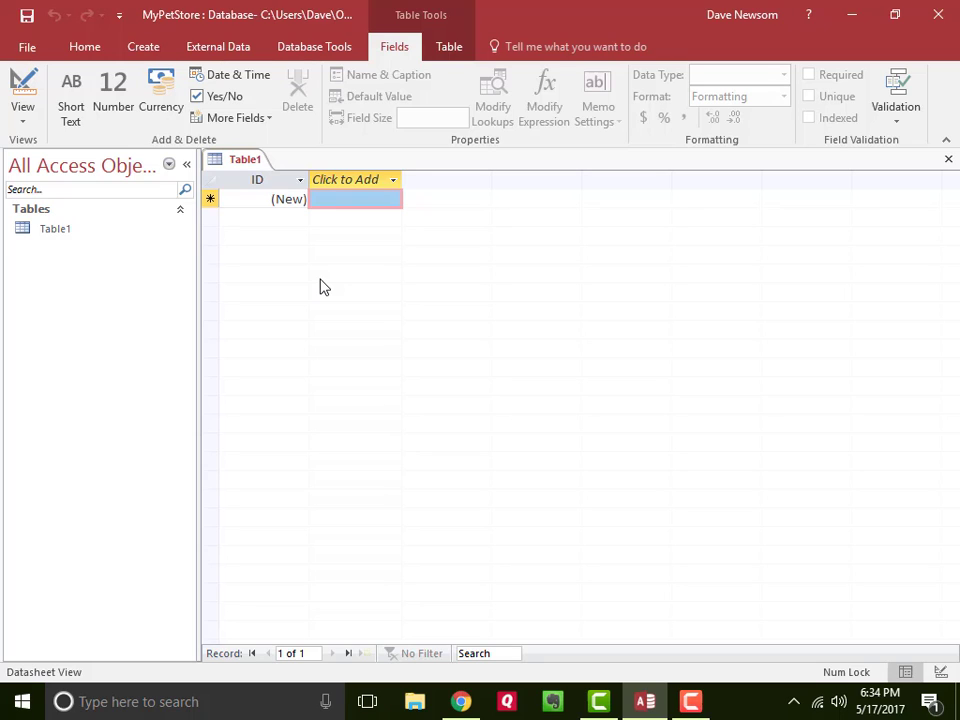
Step: Add Short Text fields named Species and Color after the ID column
{"action": "left_click", "coordinate": [357, 183]}
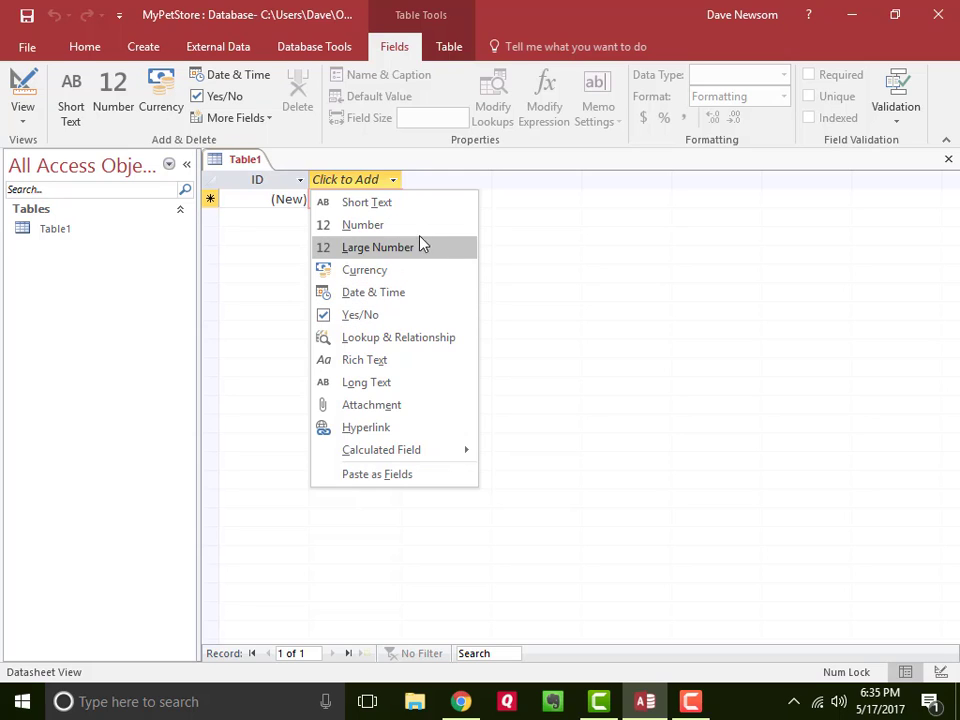
{"action": "left_click", "coordinate": [366, 203]}
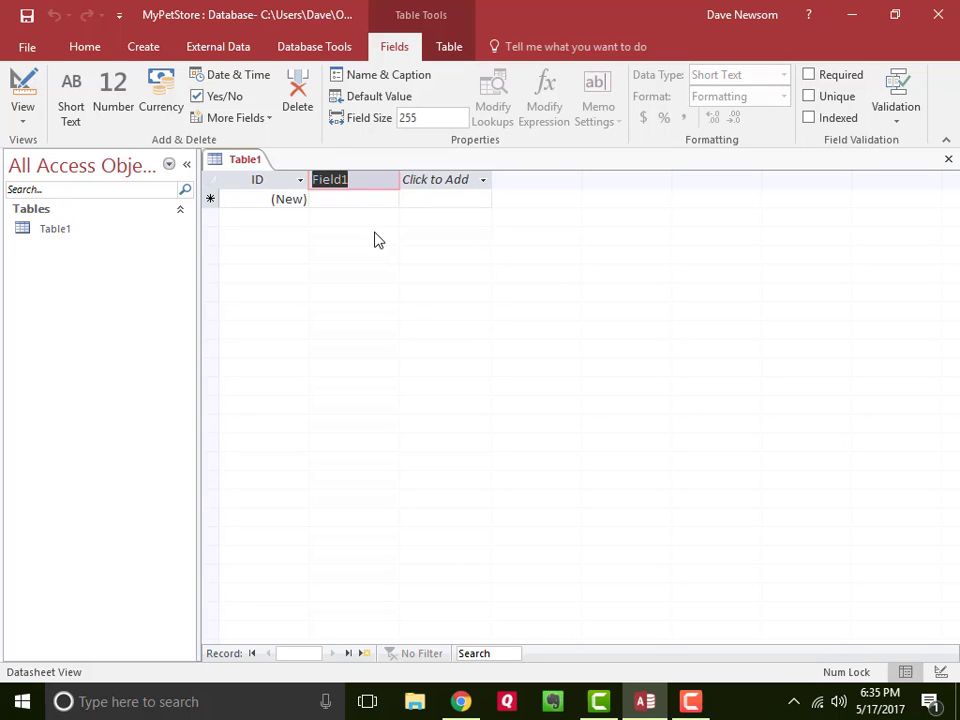
{"action": "type", "text": "Sp"}
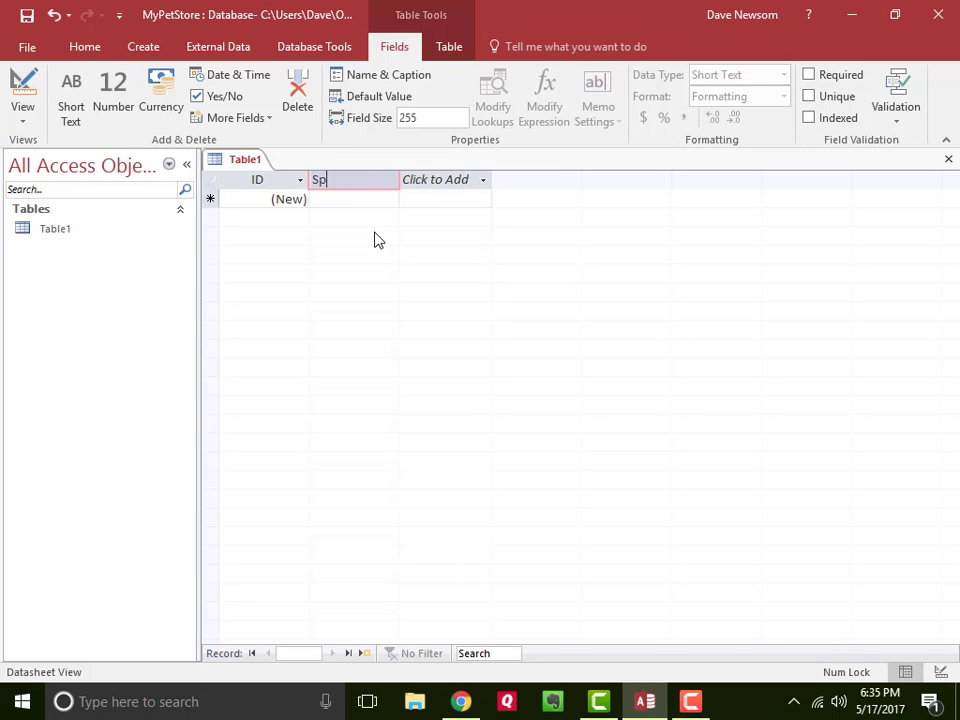
{"action": "type", "text": "ecies"}
{"action": "key", "text": "Return"}
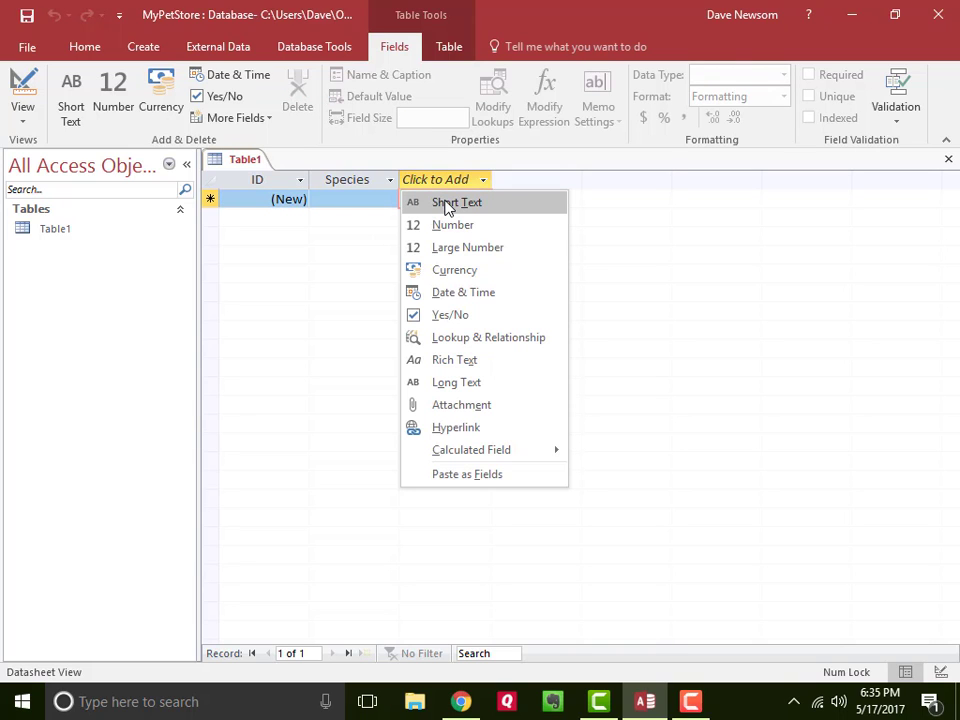
{"action": "left_click", "coordinate": [446, 204]}
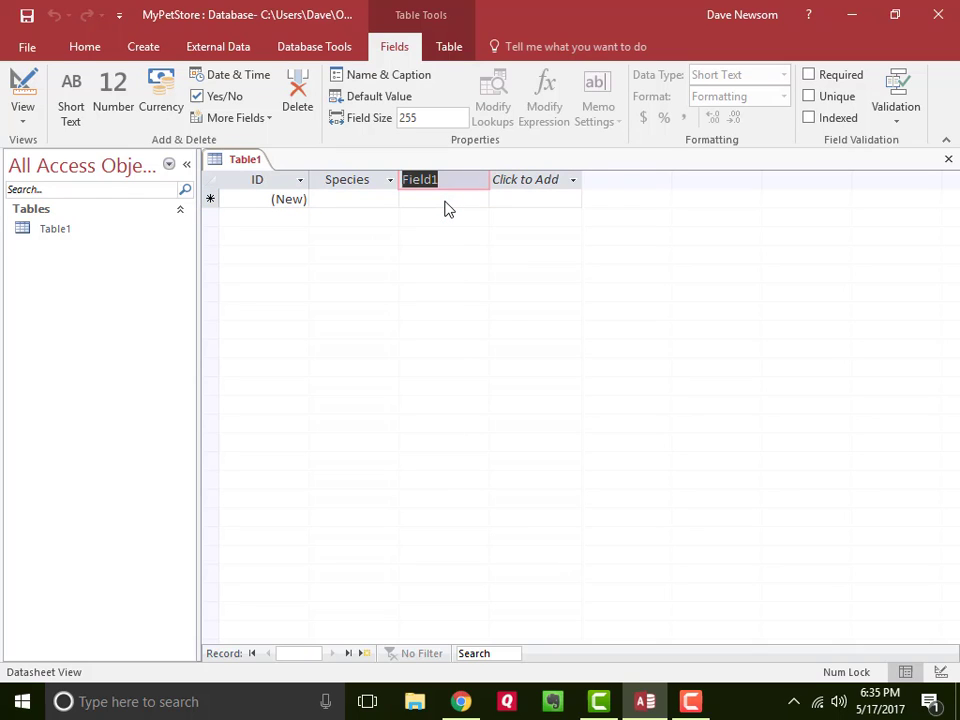
{"action": "type", "text": "C"}
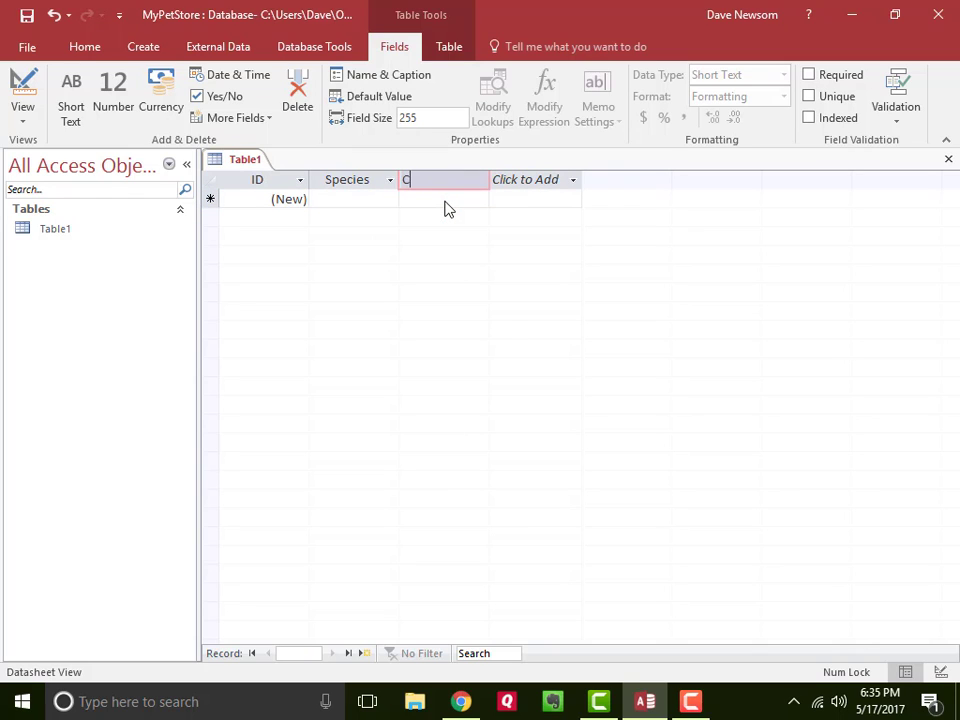
{"action": "type", "text": "olor"}
{"action": "key", "text": "Return"}
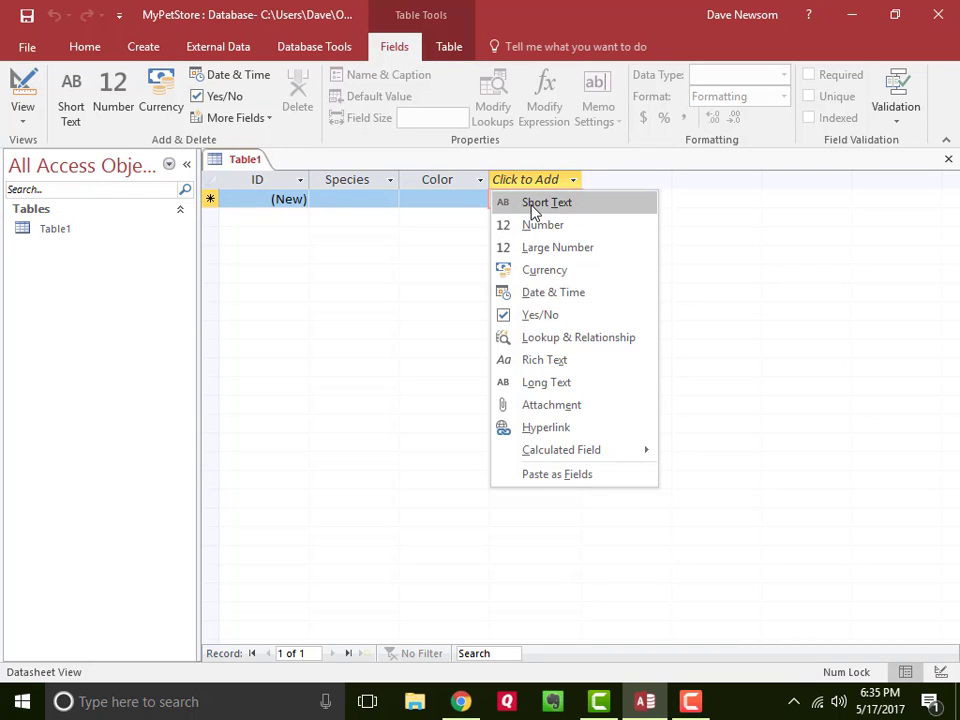
Step: Add a Date & Time field named DOB after Color
{"action": "left_click", "coordinate": [553, 292]}
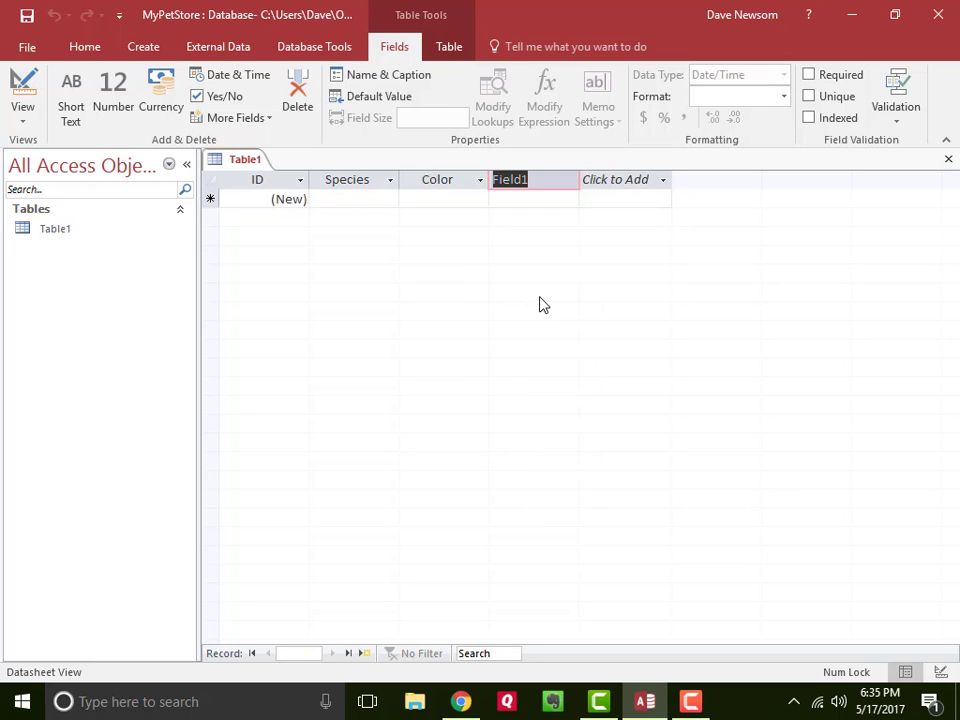
{"action": "type", "text": "DOB"}
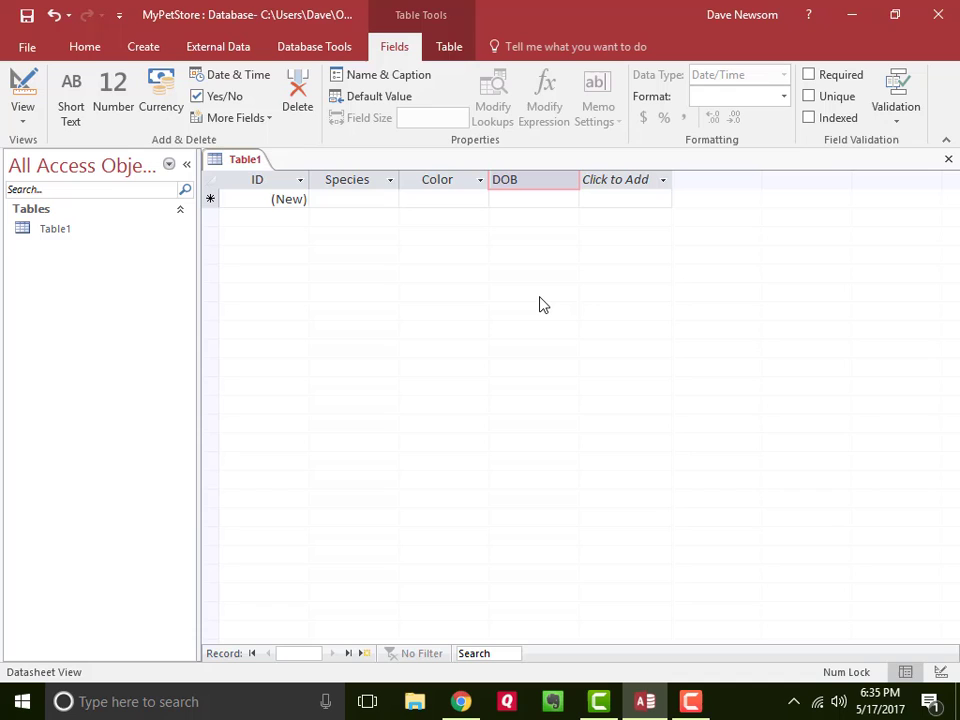
{"action": "key", "text": "Return"}
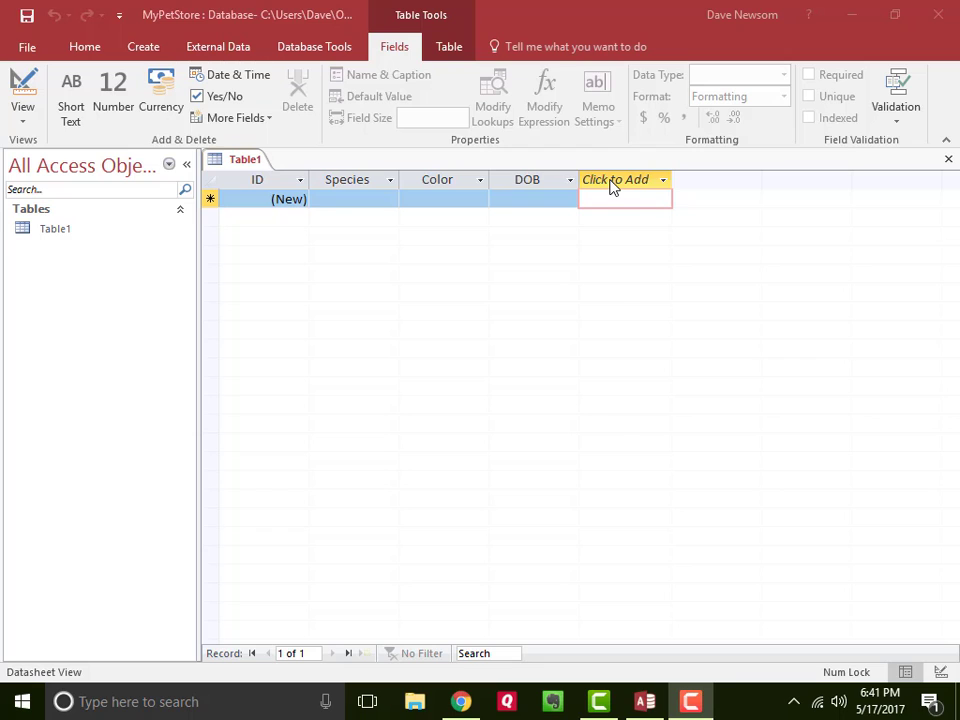
Step: Add a Number field named Cage after DOB, leaving no further columns
{"action": "left_click", "coordinate": [613, 182]}
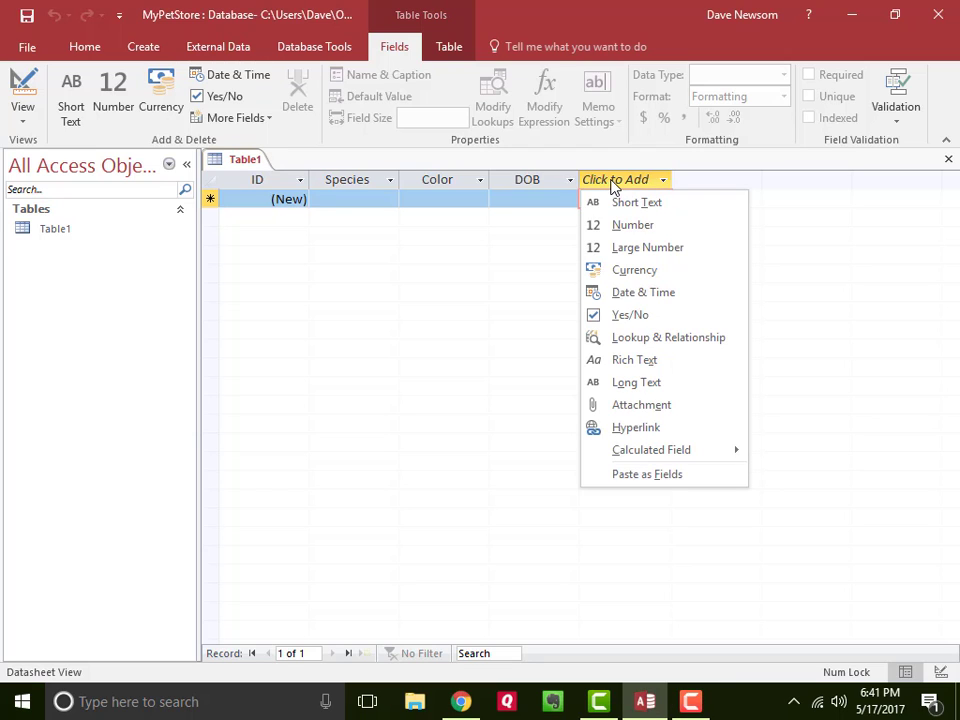
{"action": "left_click", "coordinate": [630, 226]}
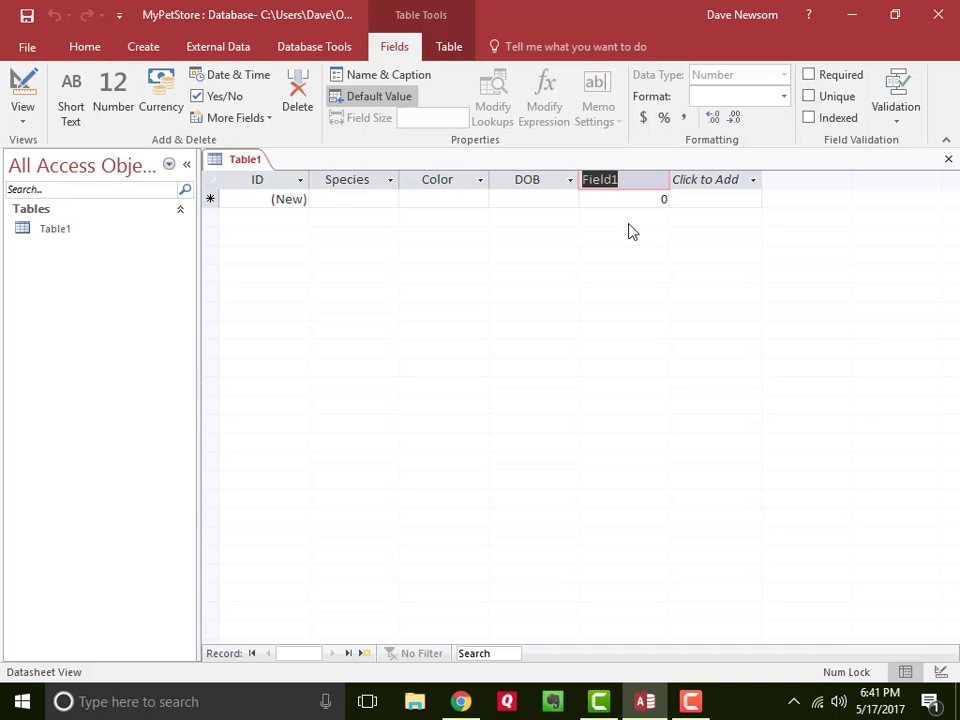
{"action": "type", "text": "Cage"}
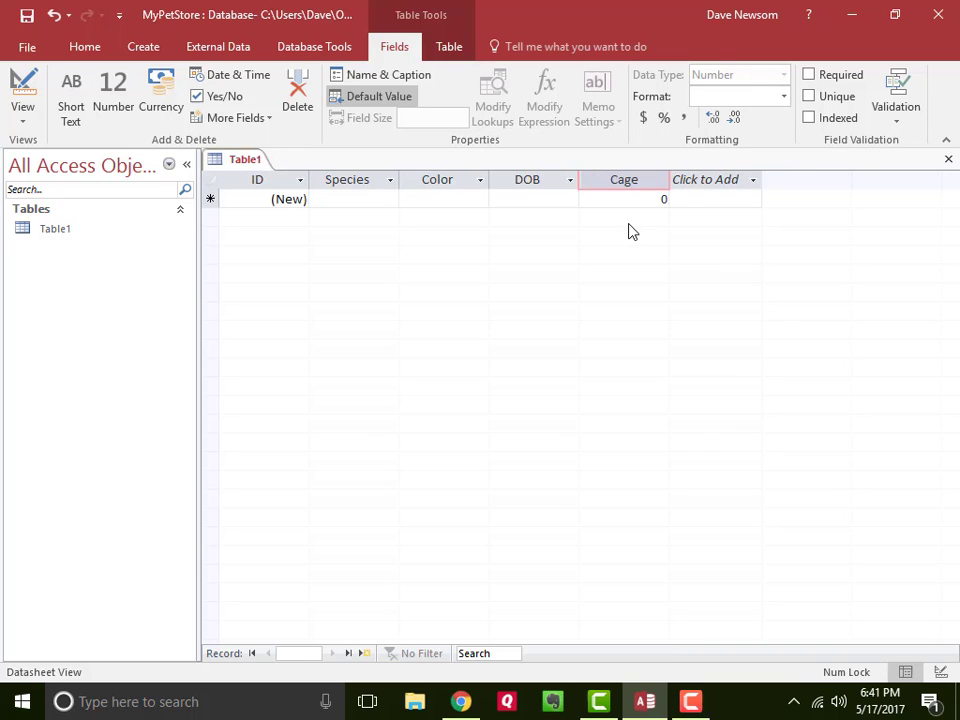
{"action": "key", "text": "Return"}
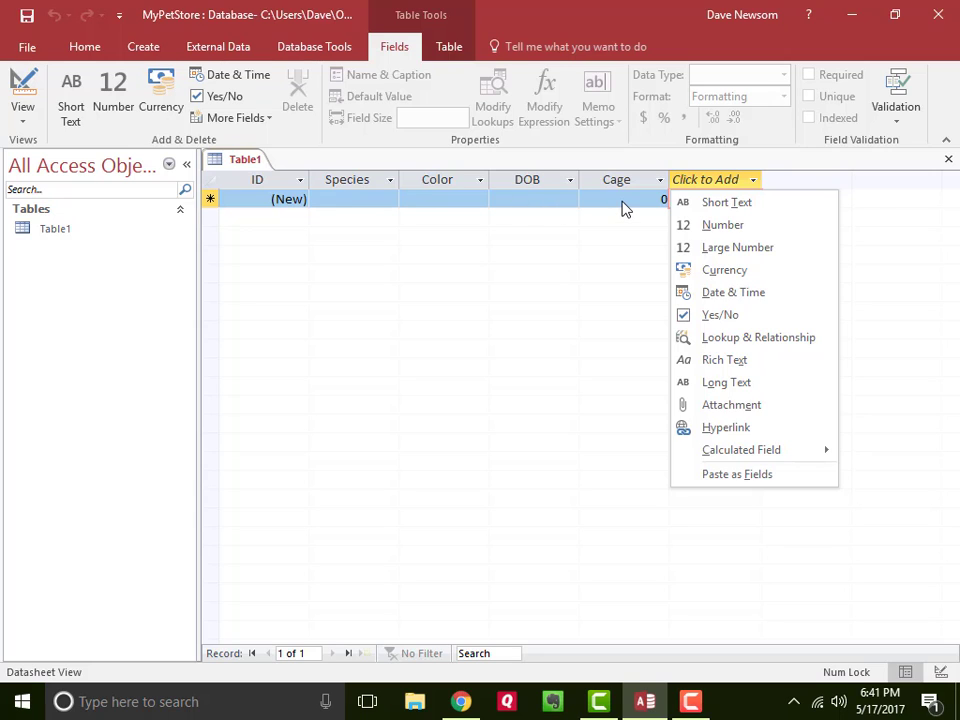
{"action": "left_click", "coordinate": [591, 328]}
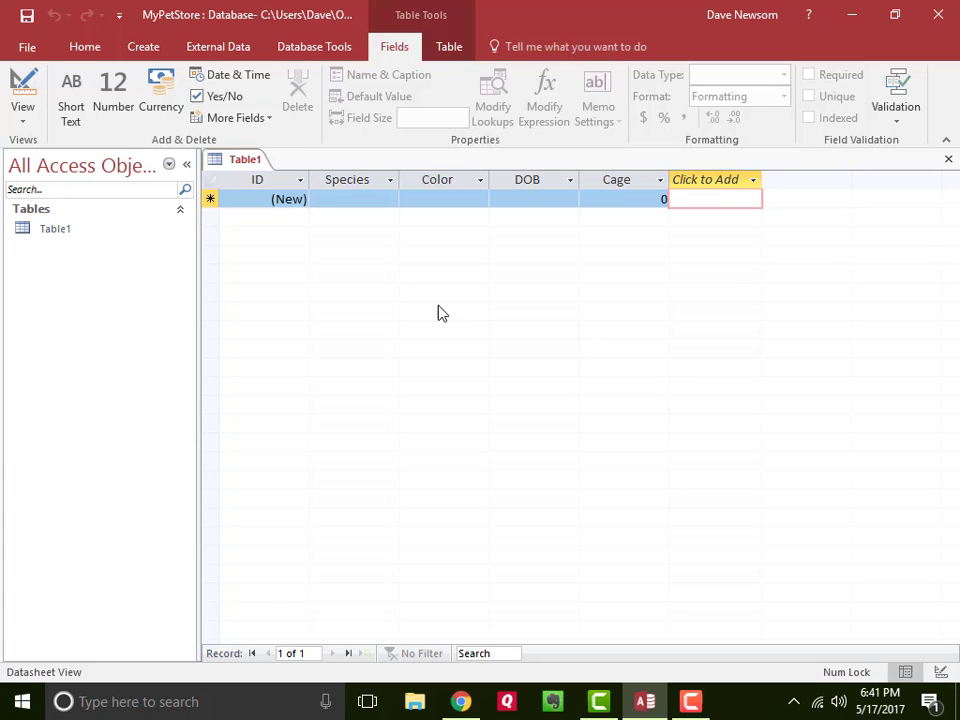
Step: Enter Dog as the Species and White as the Color of the new record
{"action": "left_click", "coordinate": [342, 203]}
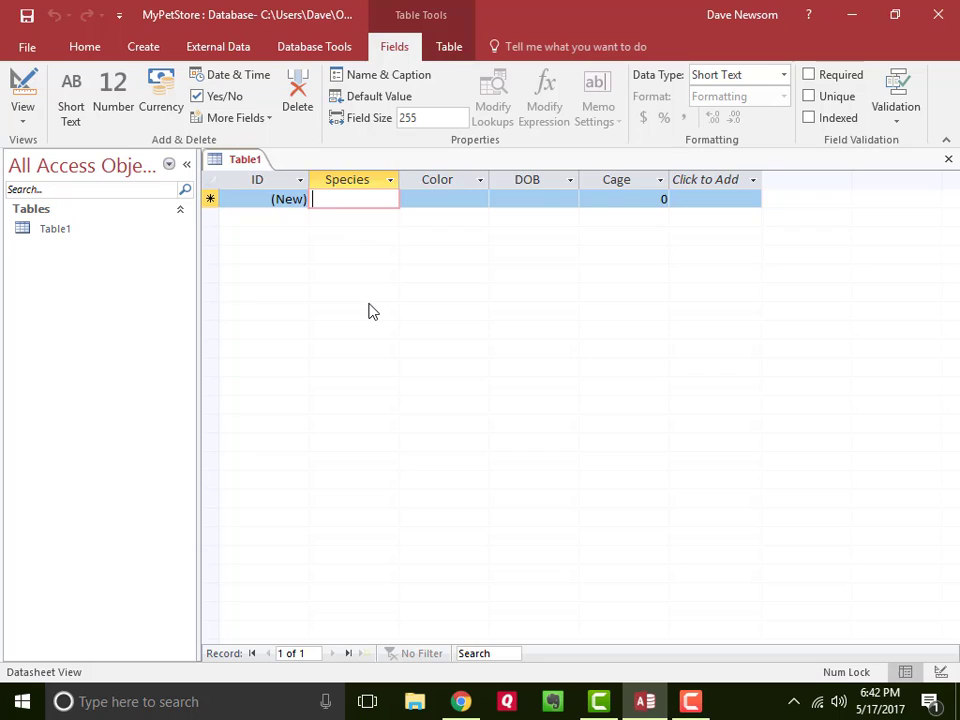
{"action": "type", "text": "Dog"}
{"action": "key", "text": "Tab"}
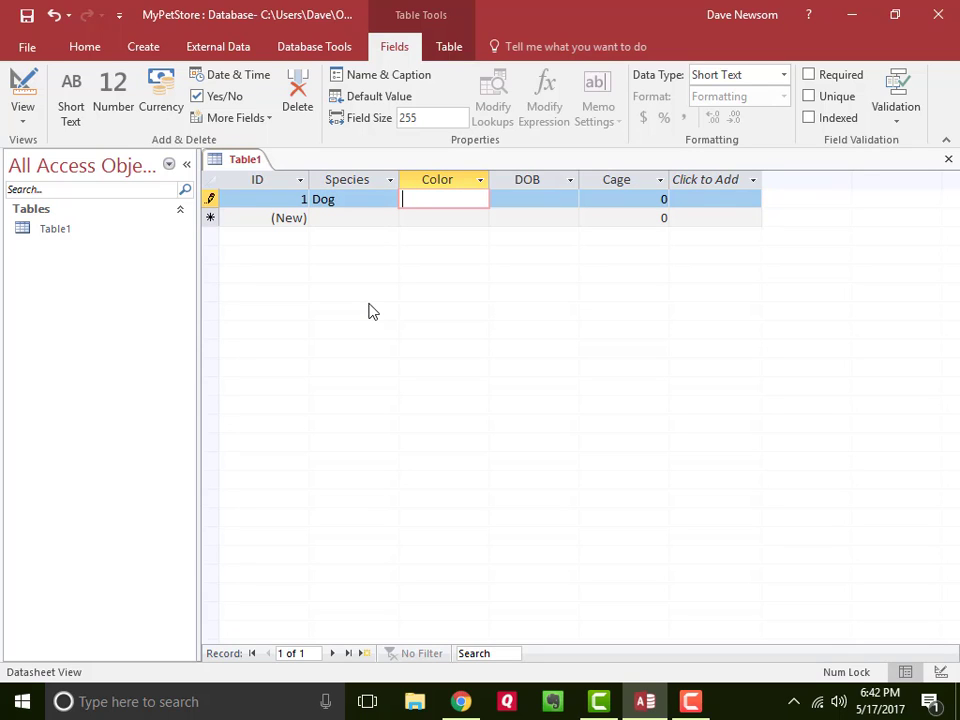
{"action": "type", "text": "White"}
{"action": "key", "text": "Tab"}
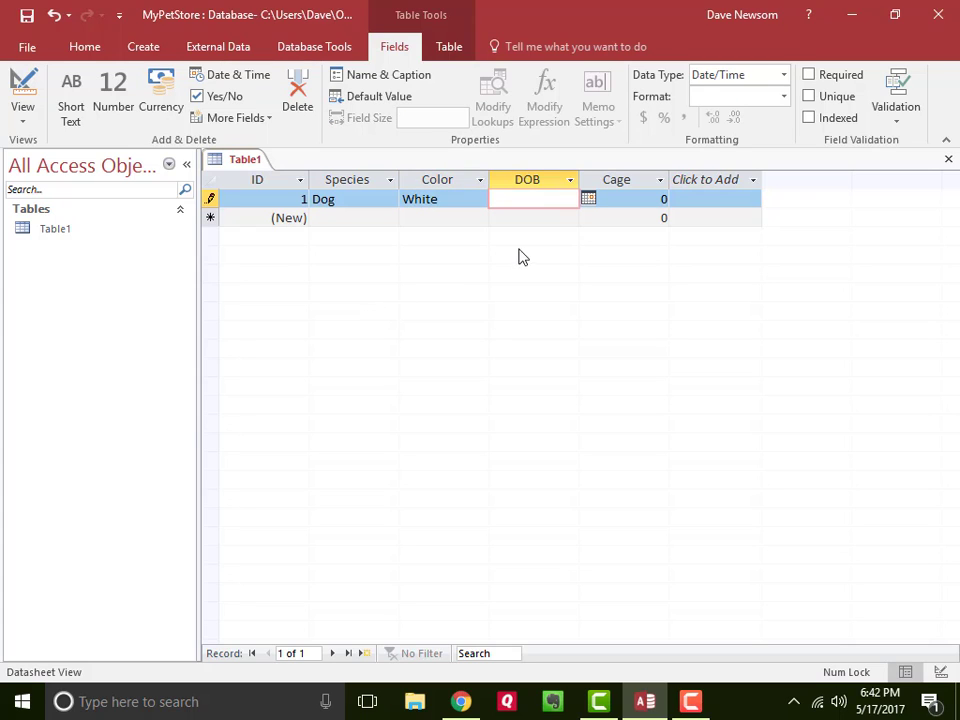
Step: Pick 6/15/2016 as the DOB from the calendar and enter 3 for Cage
{"action": "left_click", "coordinate": [588, 199]}
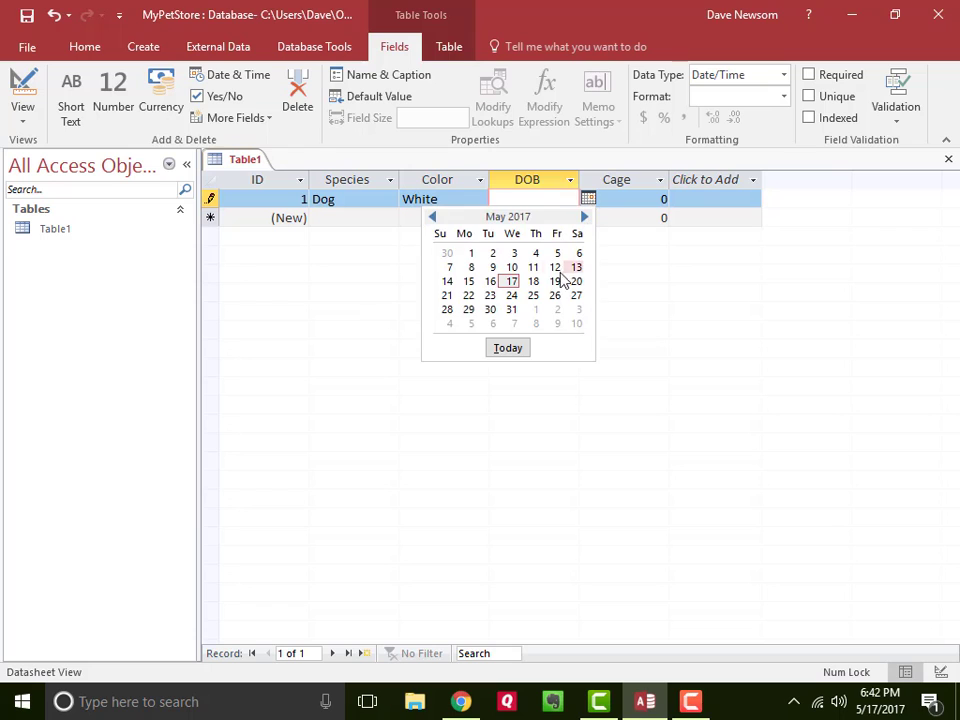
{"action": "left_click", "coordinate": [434, 218]}
{"action": "left_click", "coordinate": [434, 218]}
{"action": "left_click", "coordinate": [434, 218]}
{"action": "left_click", "coordinate": [434, 218]}
{"action": "left_click", "coordinate": [434, 218]}
{"action": "left_click", "coordinate": [434, 218]}
{"action": "left_click", "coordinate": [434, 218]}
{"action": "left_click", "coordinate": [434, 218]}
{"action": "left_click", "coordinate": [434, 218]}
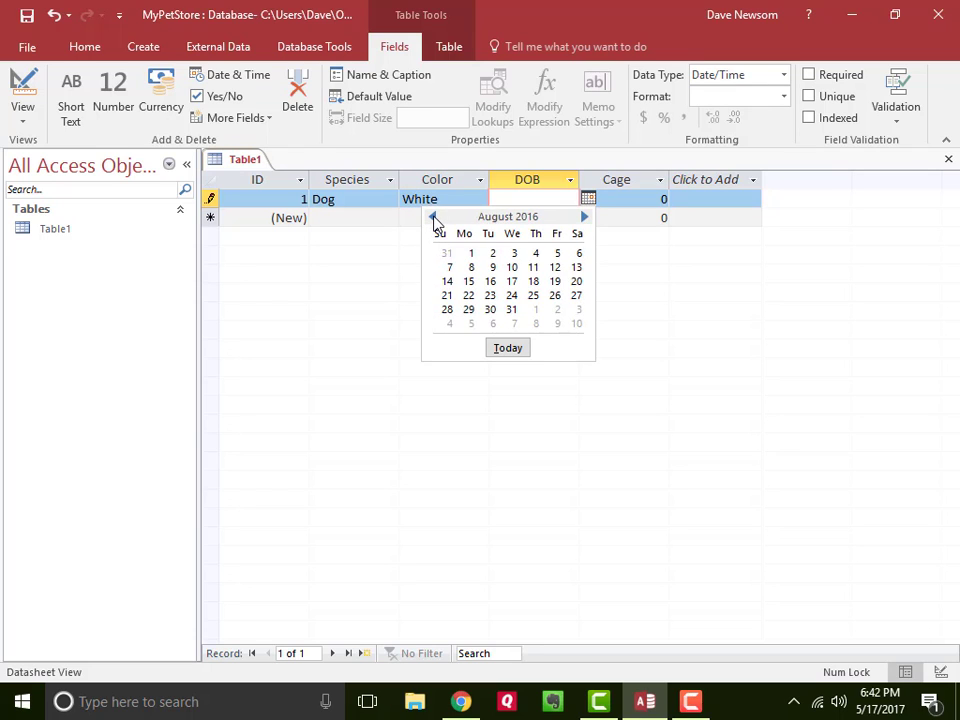
{"action": "left_click", "coordinate": [434, 218]}
{"action": "left_click", "coordinate": [434, 218]}
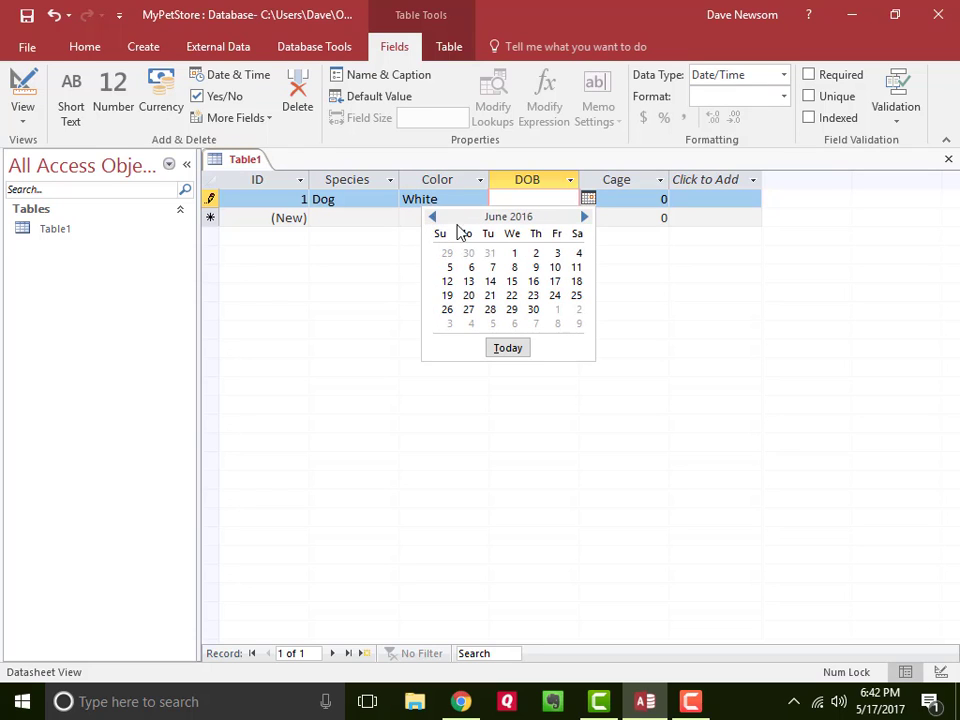
{"action": "left_click", "coordinate": [512, 282]}
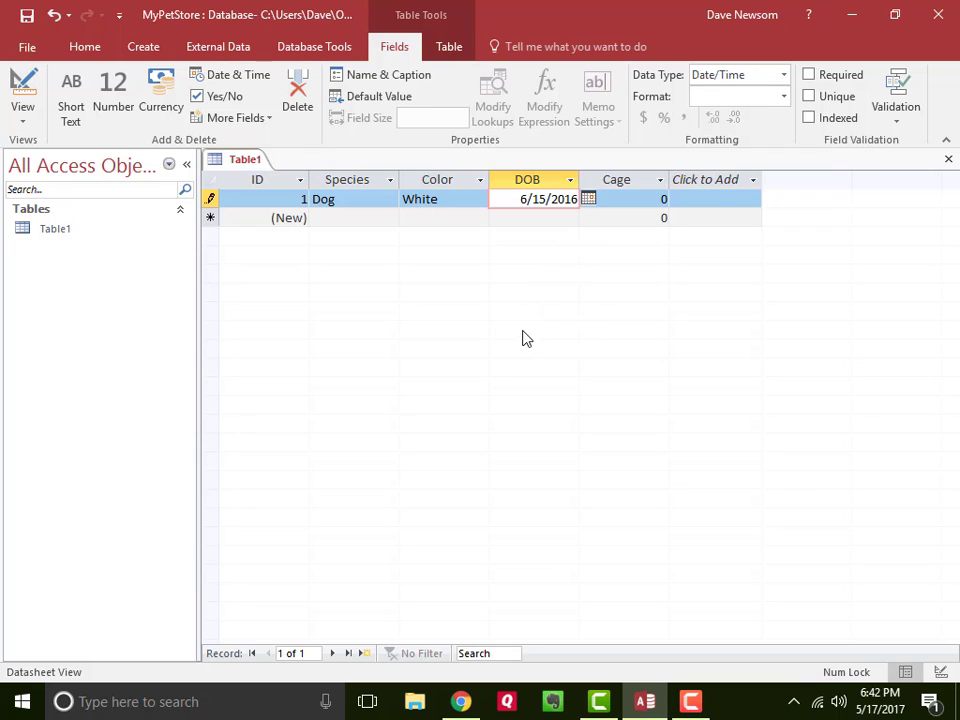
{"action": "key", "text": "Tab"}
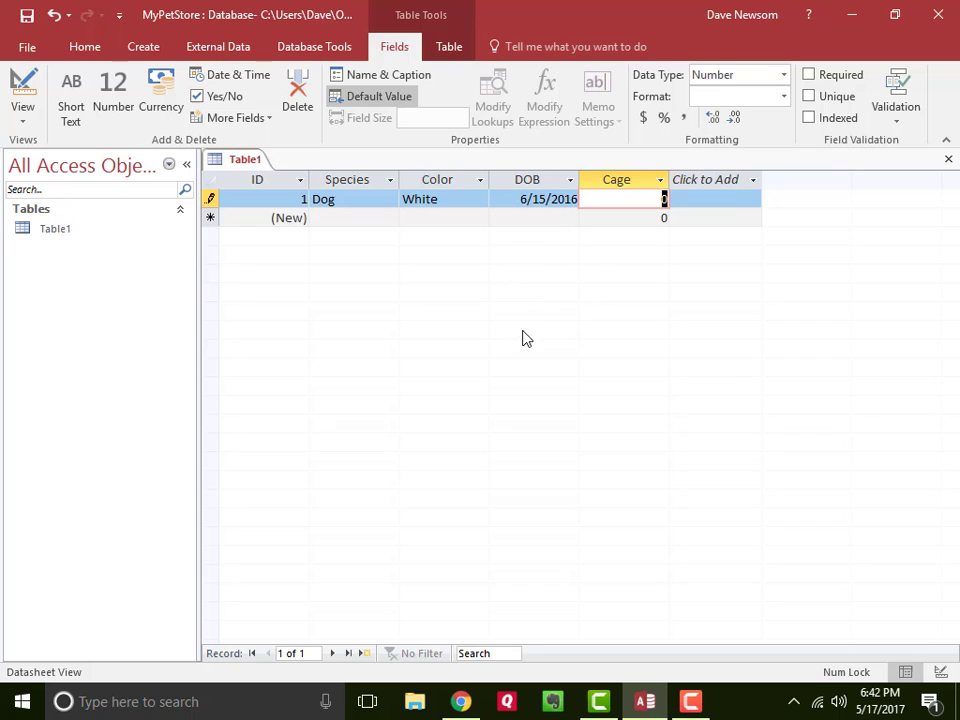
{"action": "type", "text": "3"}
Step: Tab out of the Cage field to commit the White Dog record as record 1
{"action": "key", "text": "Tab"}
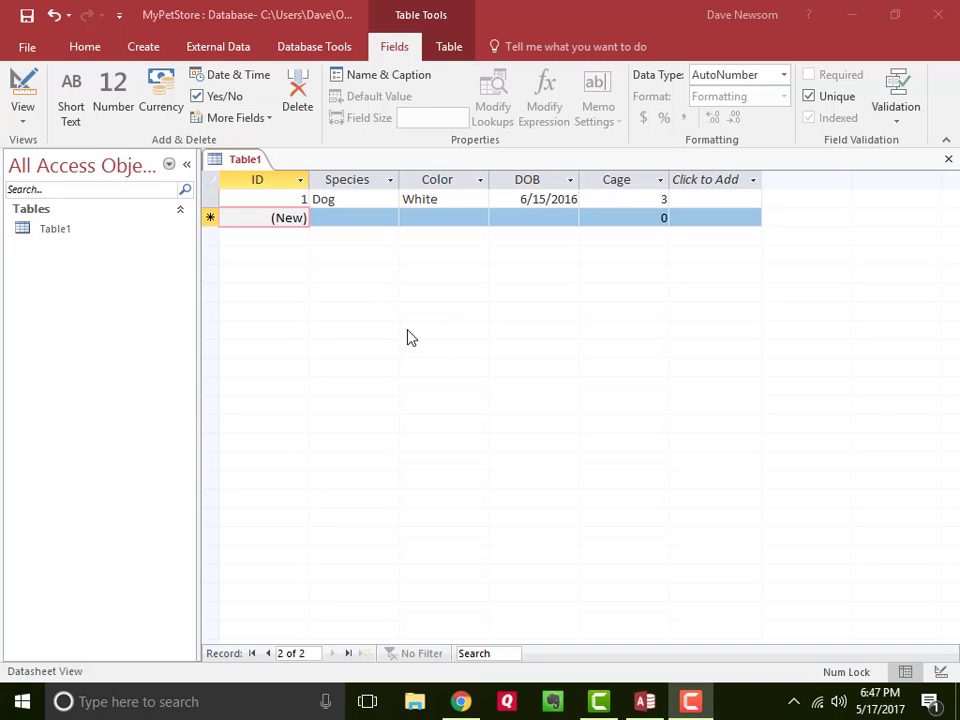
Step: Save Table1 from the Quick Access Toolbar with the table name Inventory
{"action": "left_click", "coordinate": [27, 20]}
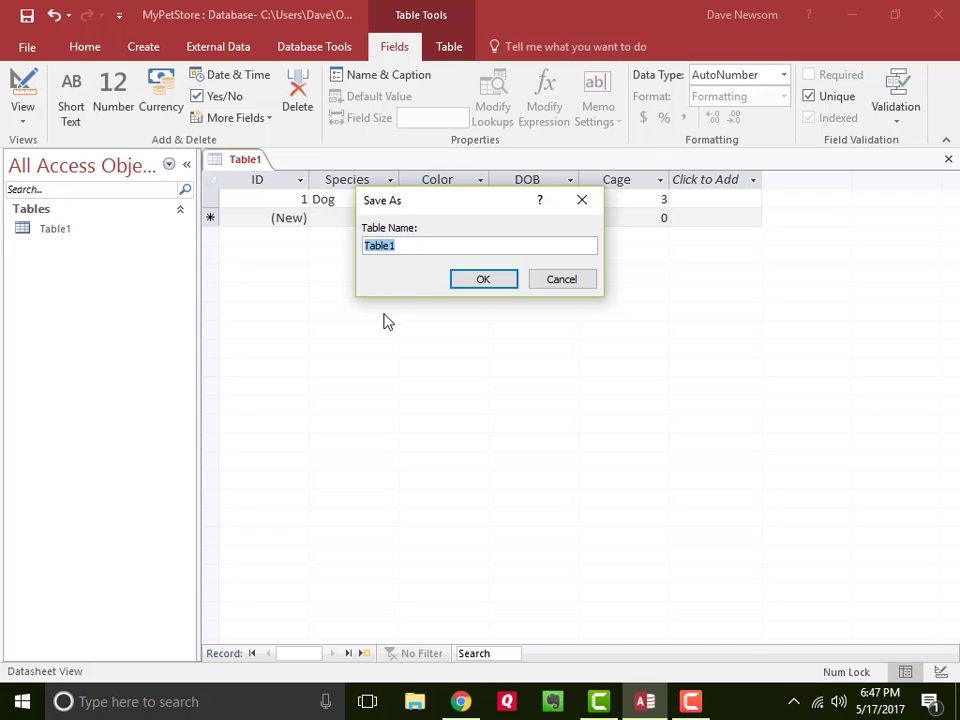
{"action": "type", "text": "Inventory"}
{"action": "key", "text": "Return"}
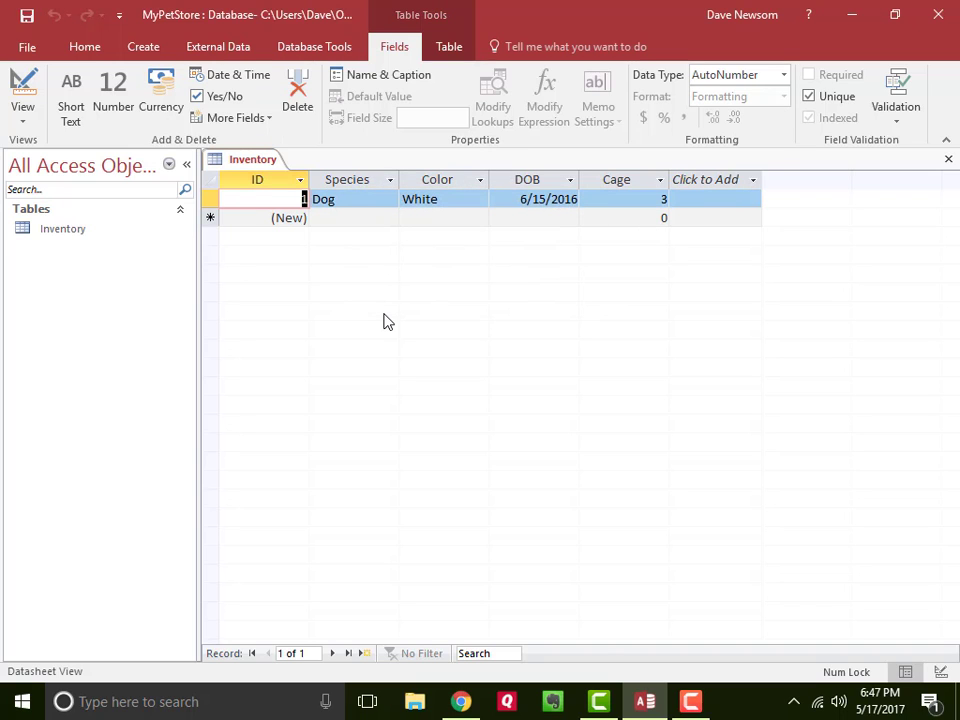